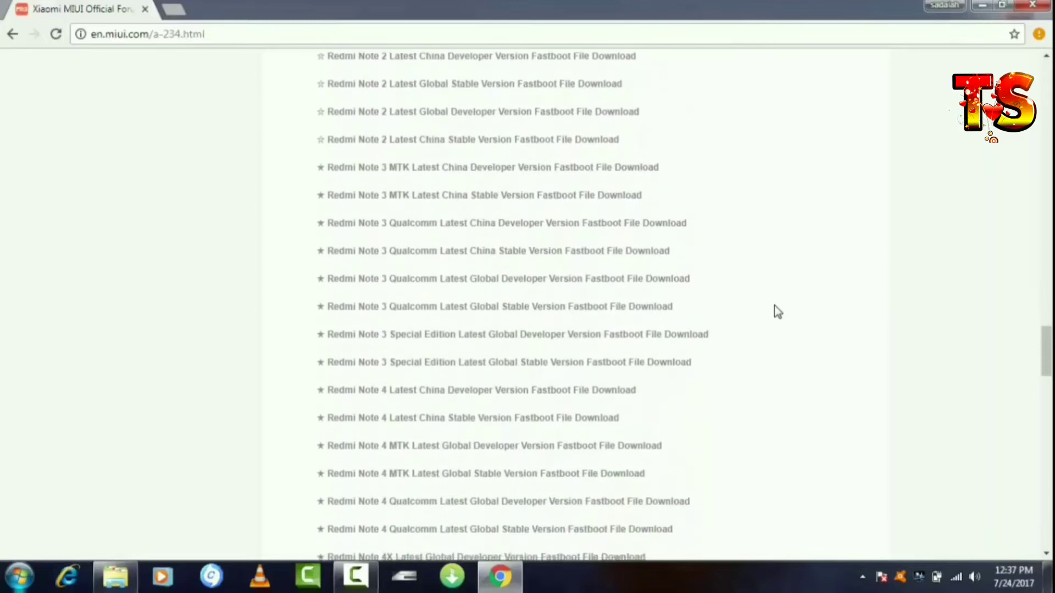
# Step: Look through the list of Redmi fastboot ROM downloads, including the Redmi 3S/Prime global developer and stable versions
pyautogui.scroll(-7, 777, 312)
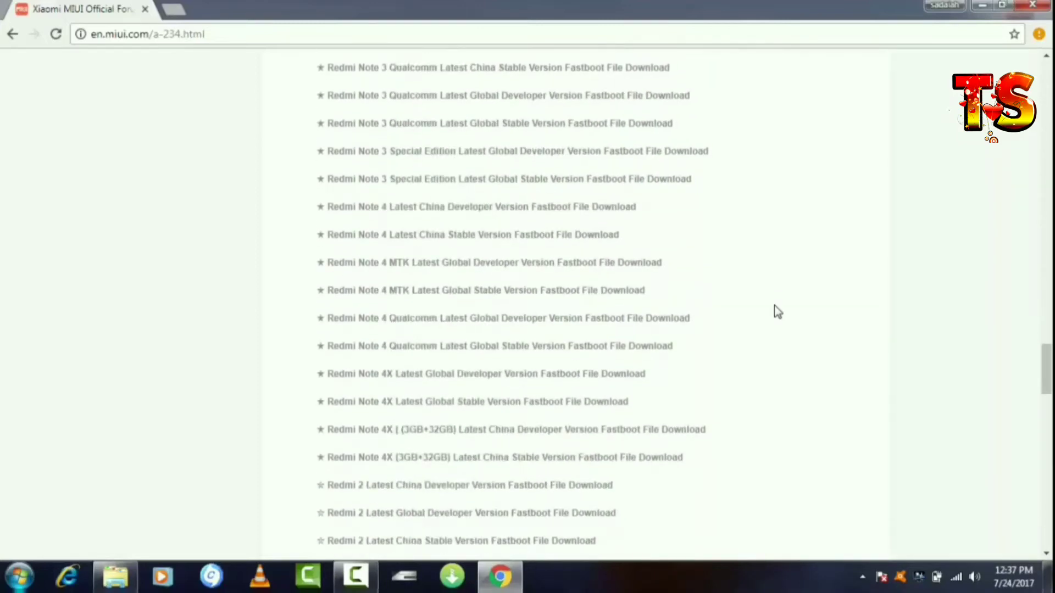
pyautogui.scroll(-4, 777, 311)
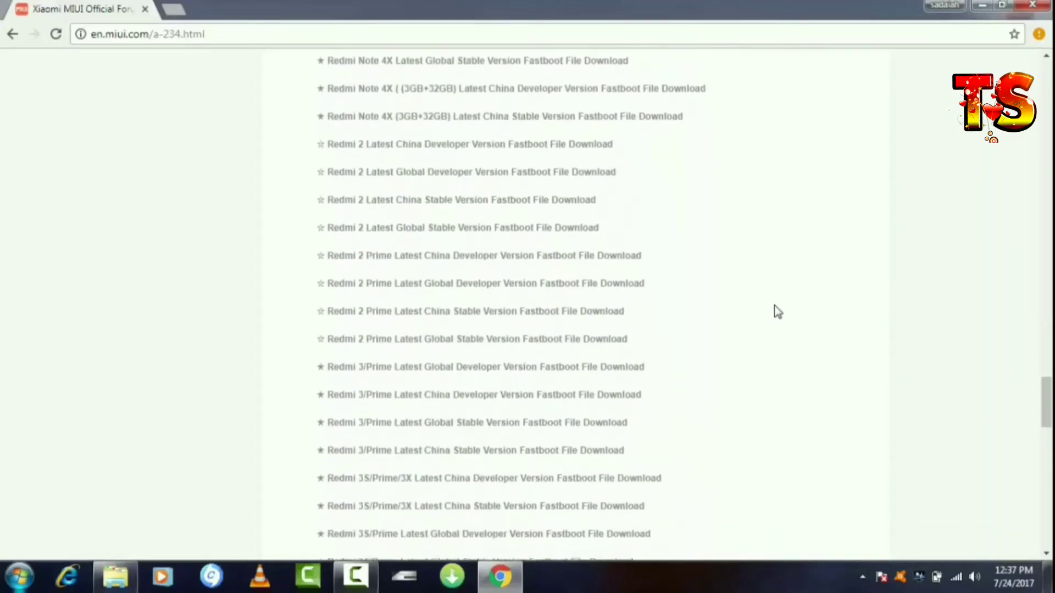
pyautogui.scroll(-1, 777, 311)
pyautogui.scroll(-1, 778, 311)
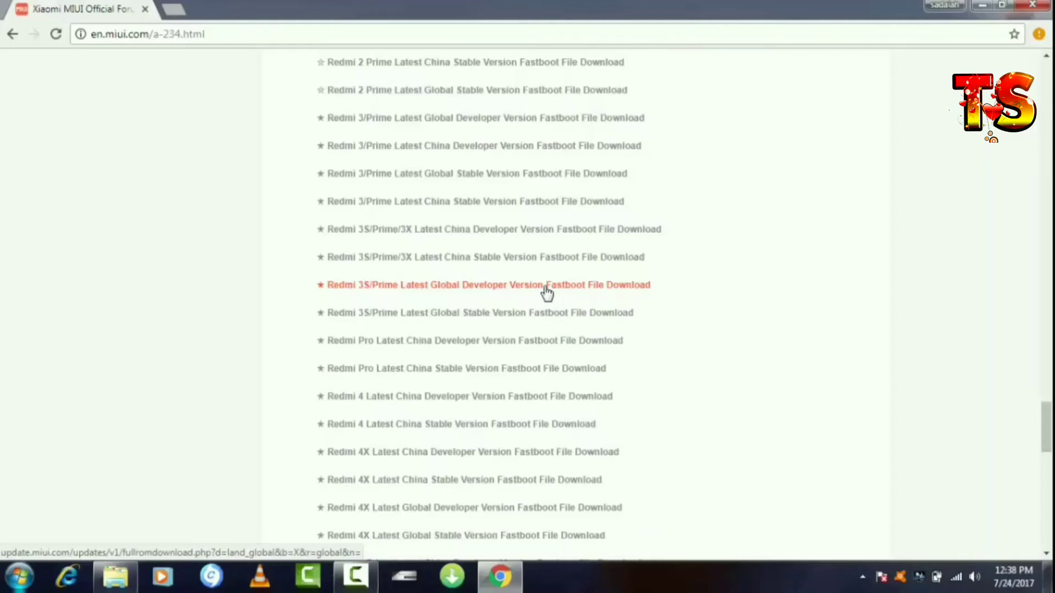
pyautogui.scroll(10, 501, 287)
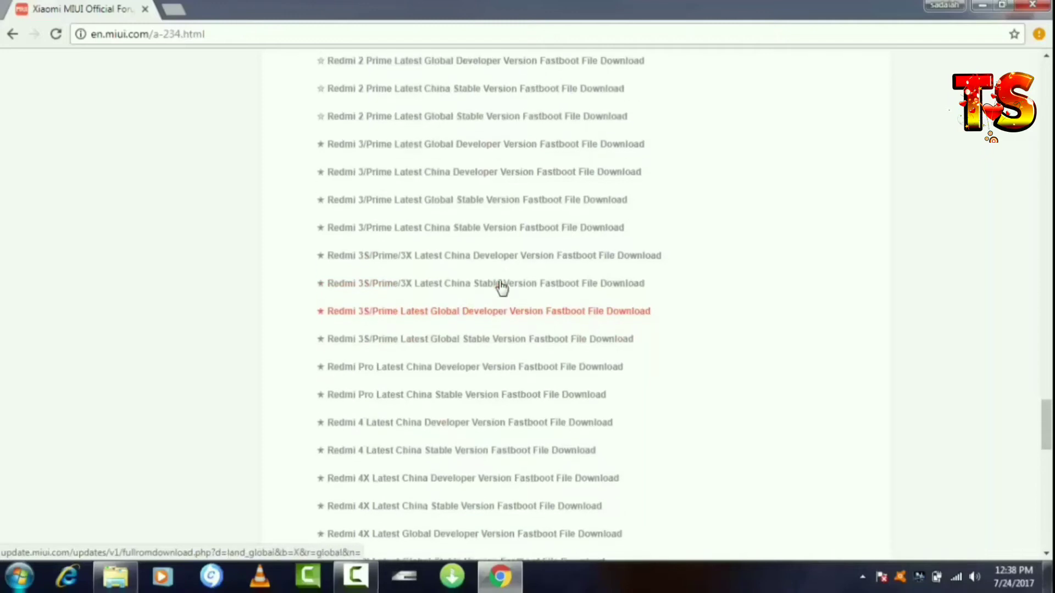
pyautogui.scroll(3, 501, 287)
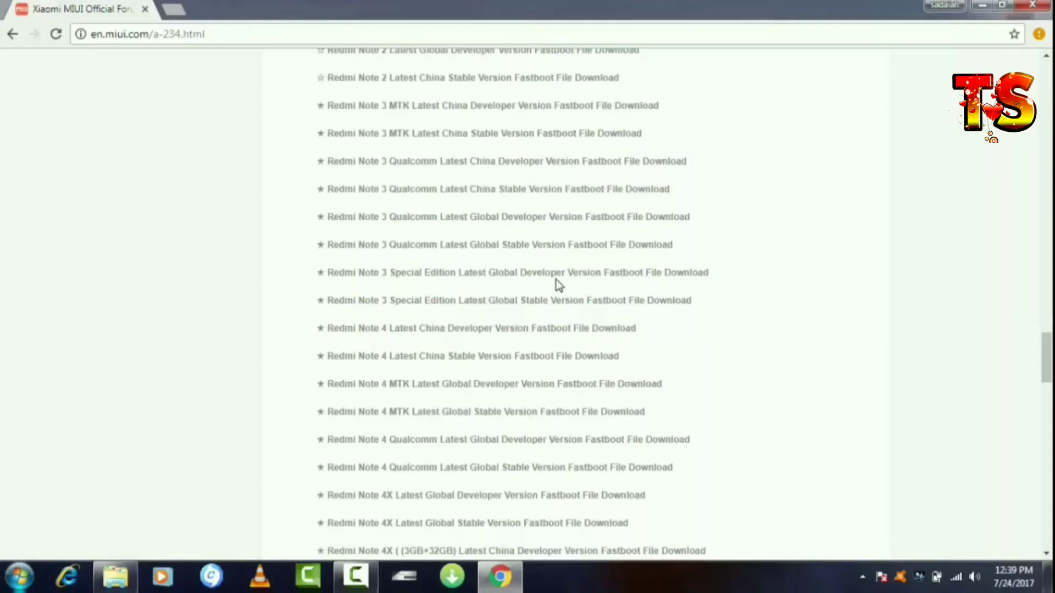
pyautogui.scroll(-1, 559, 283)
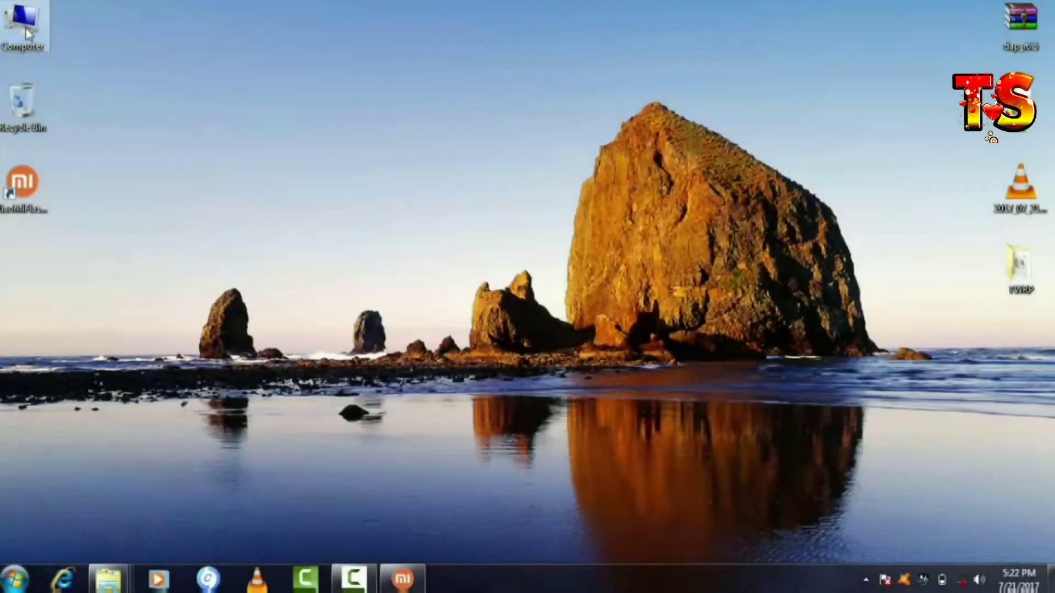
# Step: Open the DOWNLOAD folder on drive HINDI (E:) and view the extraction options for the land_global_images archive
pyautogui.doubleClick(27, 33)
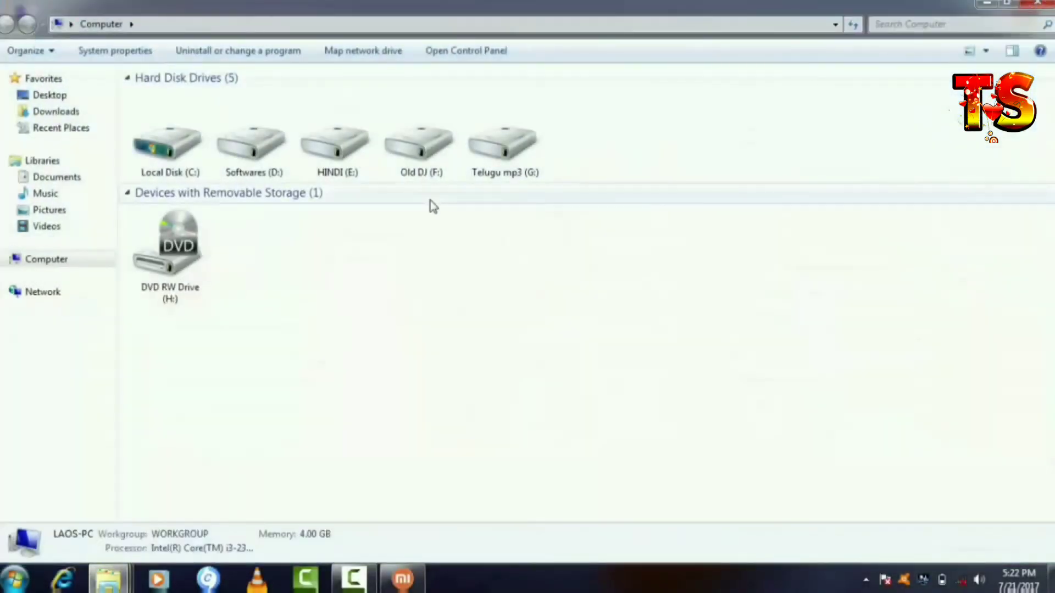
pyautogui.doubleClick(349, 149)
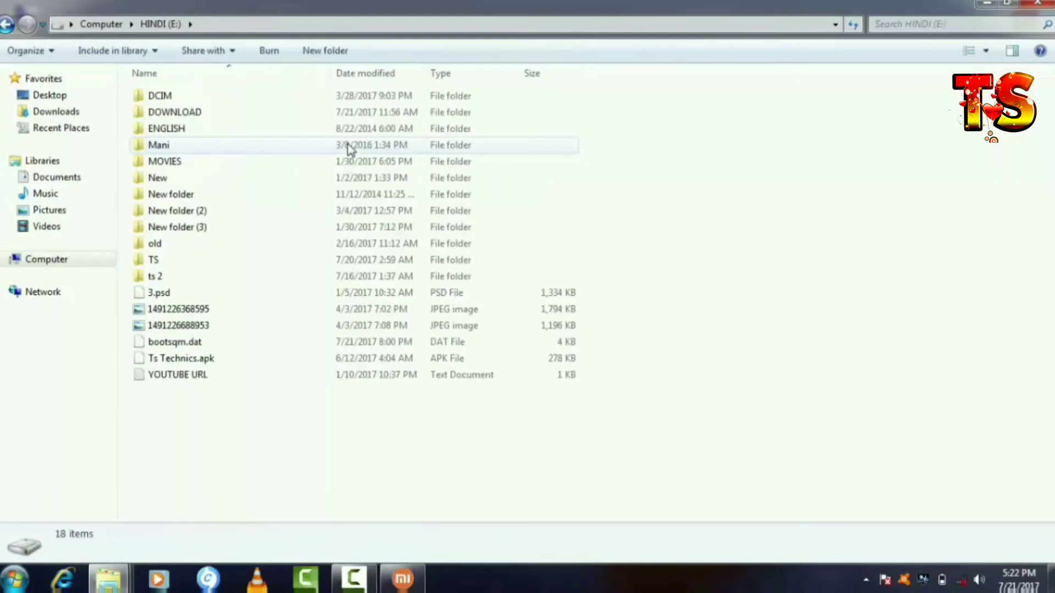
pyautogui.doubleClick(270, 114)
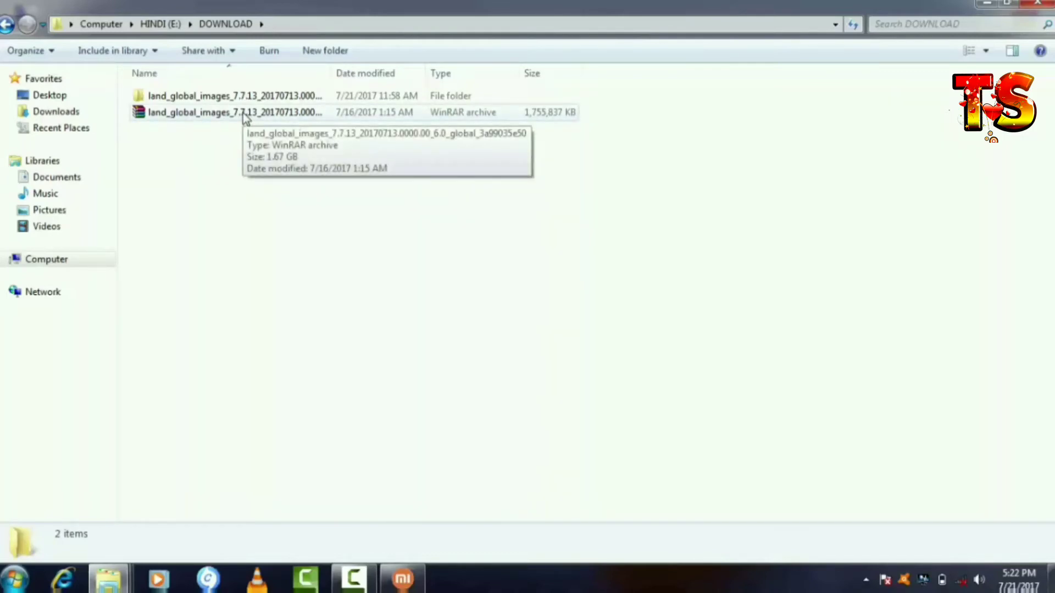
pyautogui.rightClick(243, 115)
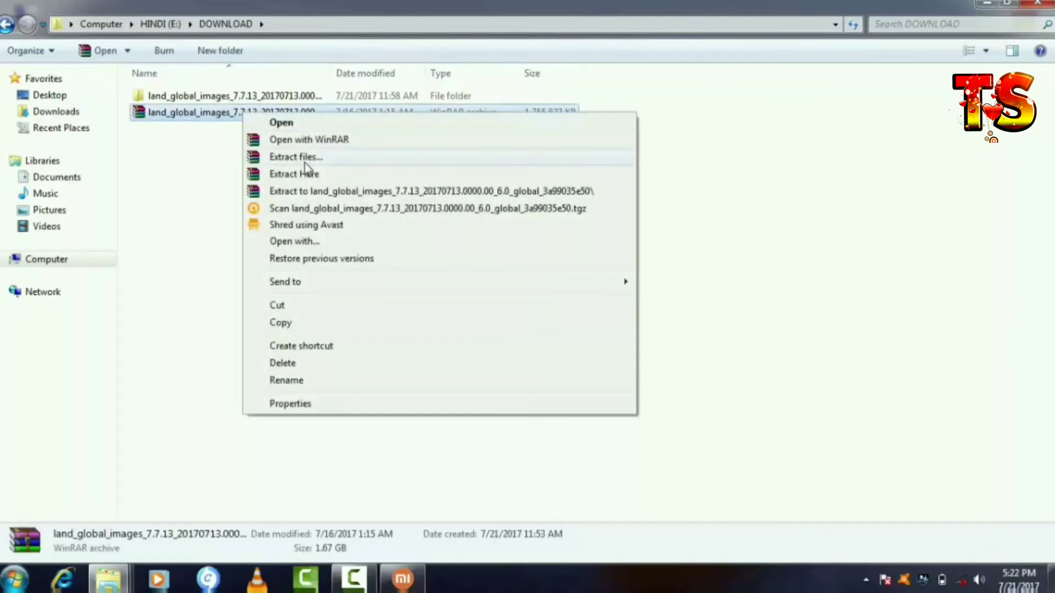
pyautogui.click(140, 198)
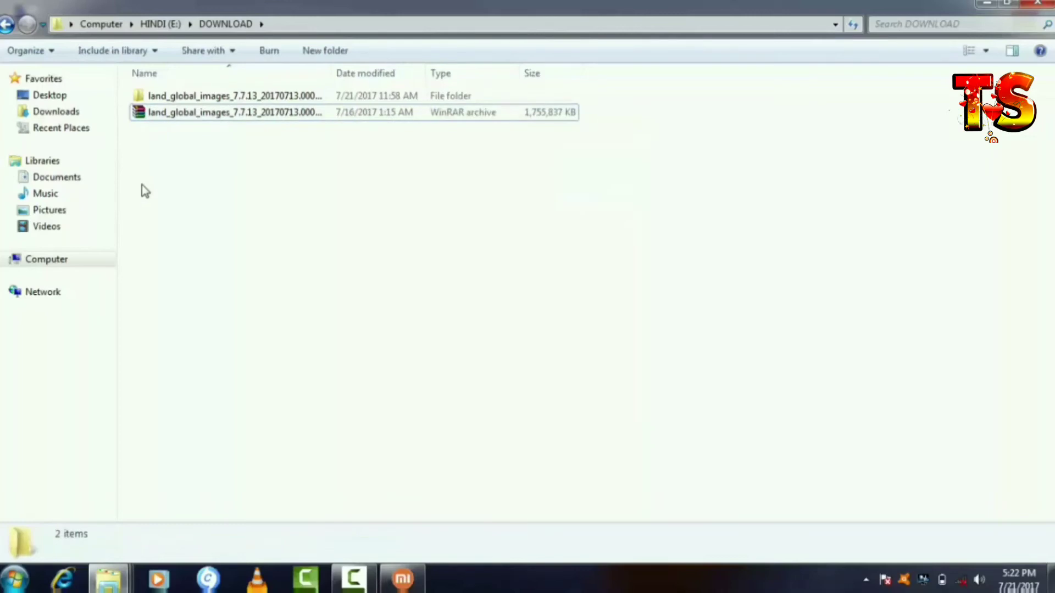
# Step: Check the contents of the extracted land_global_images_7.7.13 folder and return to the DOWNLOAD folder
pyautogui.doubleClick(183, 99)
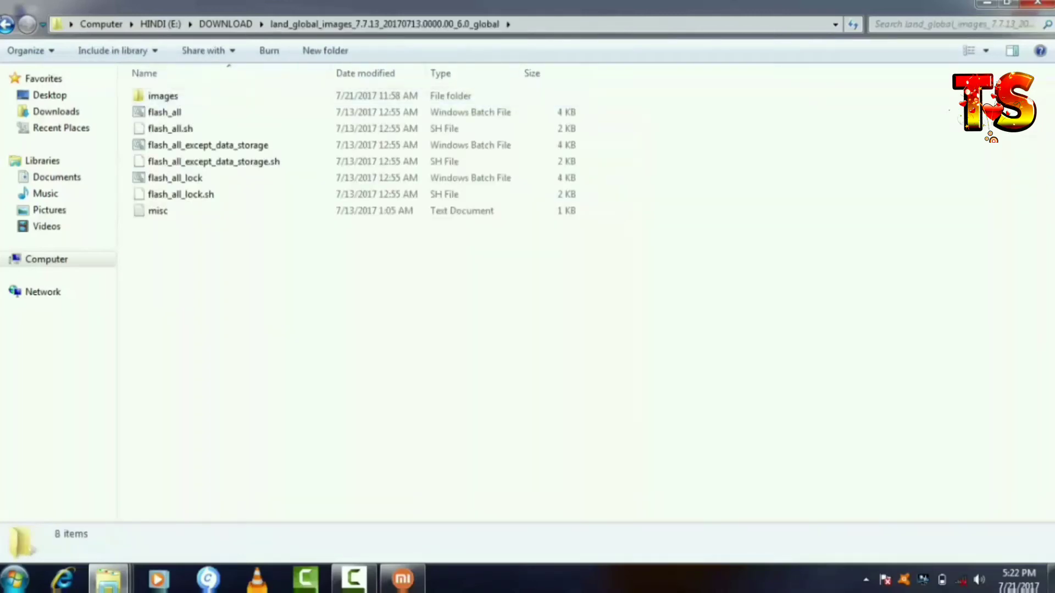
pyautogui.press('BackSpace')
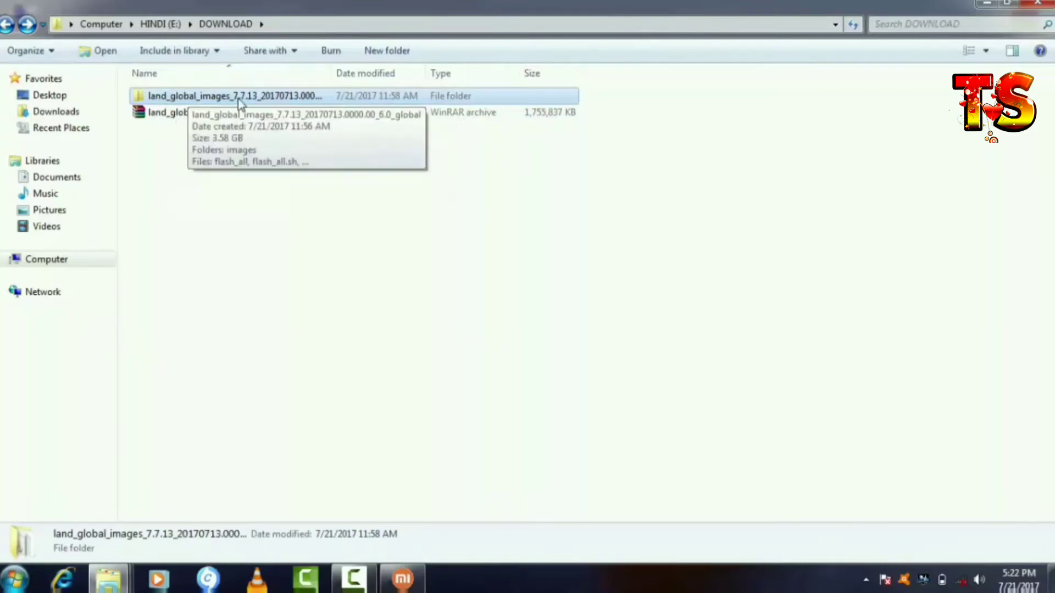
pyautogui.click(228, 173)
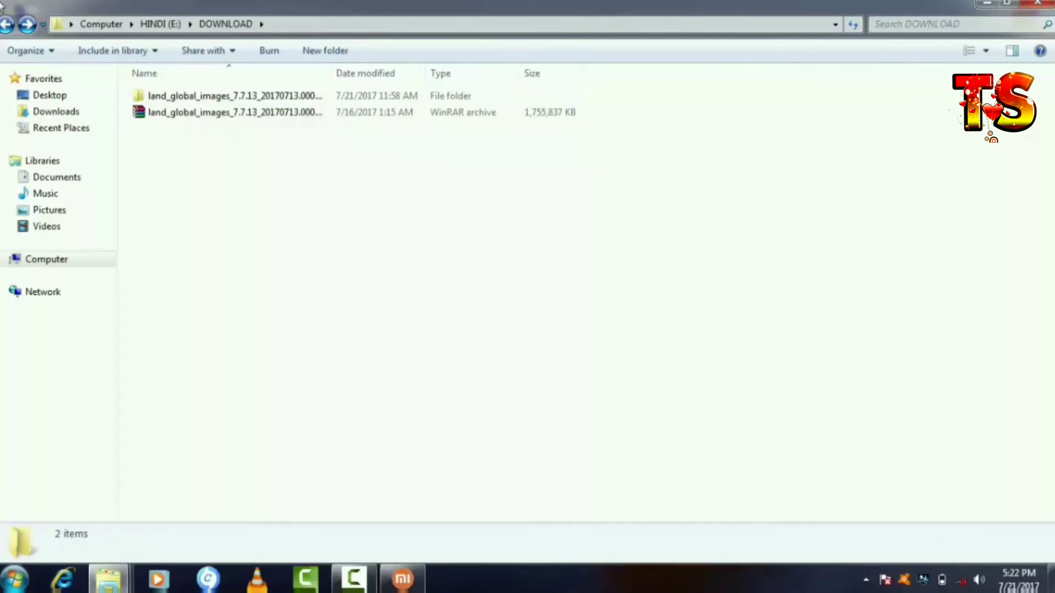
# Step: Review where the DOWNLOAD folder sits on drive HINDI (E:), reopen it, and back out to the drive overview
pyautogui.click(6, 25)
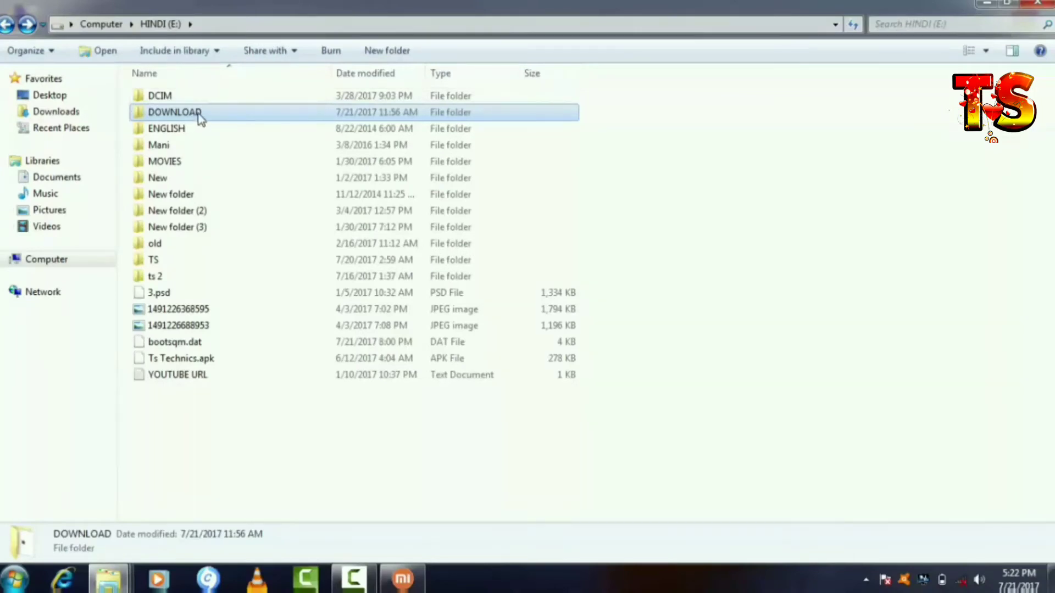
pyautogui.moveTo(200, 117)
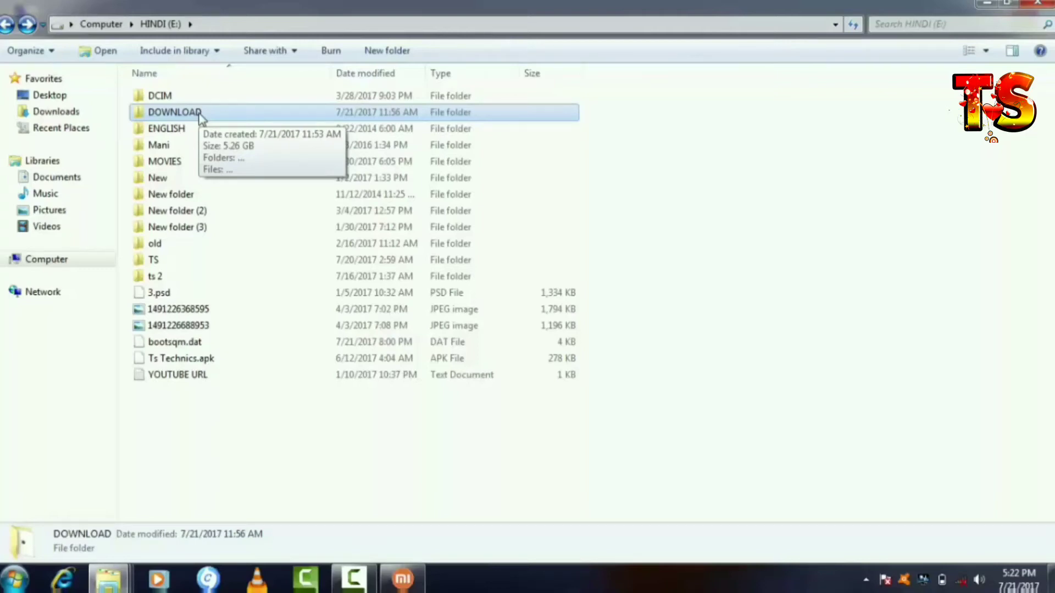
pyautogui.doubleClick(202, 117)
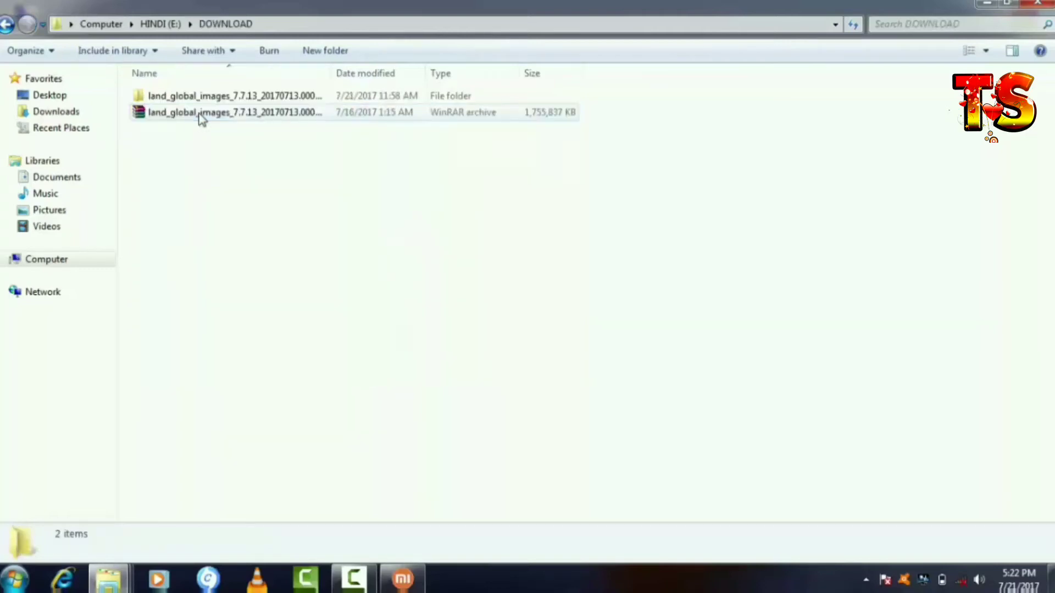
pyautogui.click(5, 24)
pyautogui.click(6, 24)
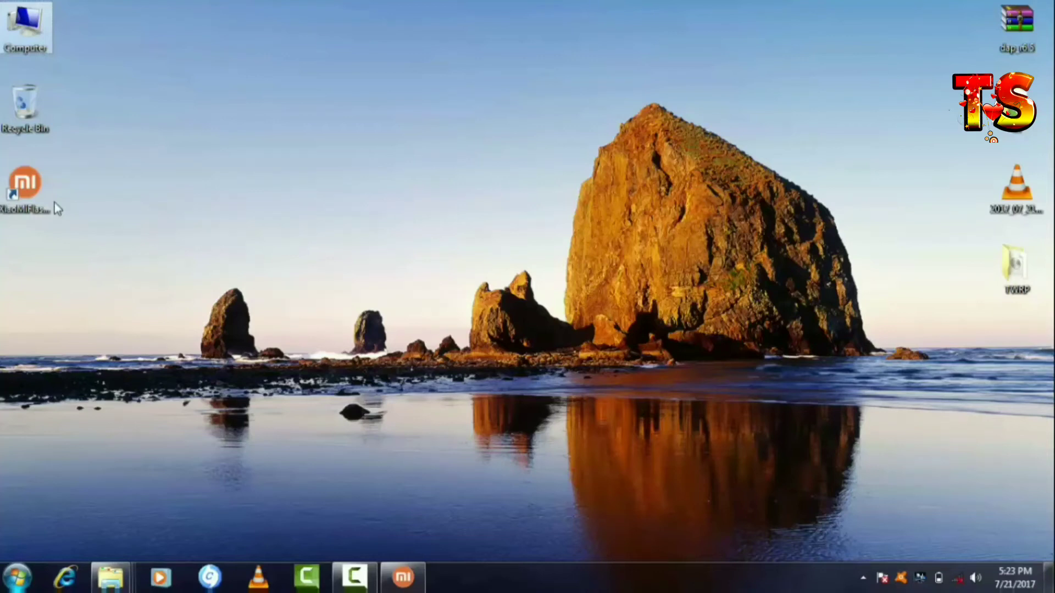
# Step: Launch MiFlash and set its firmware path to E:\DOWNLOAD\land_global_images_7.7.13_20170713.0000.00_6.0_global
pyautogui.doubleClick(27, 189)
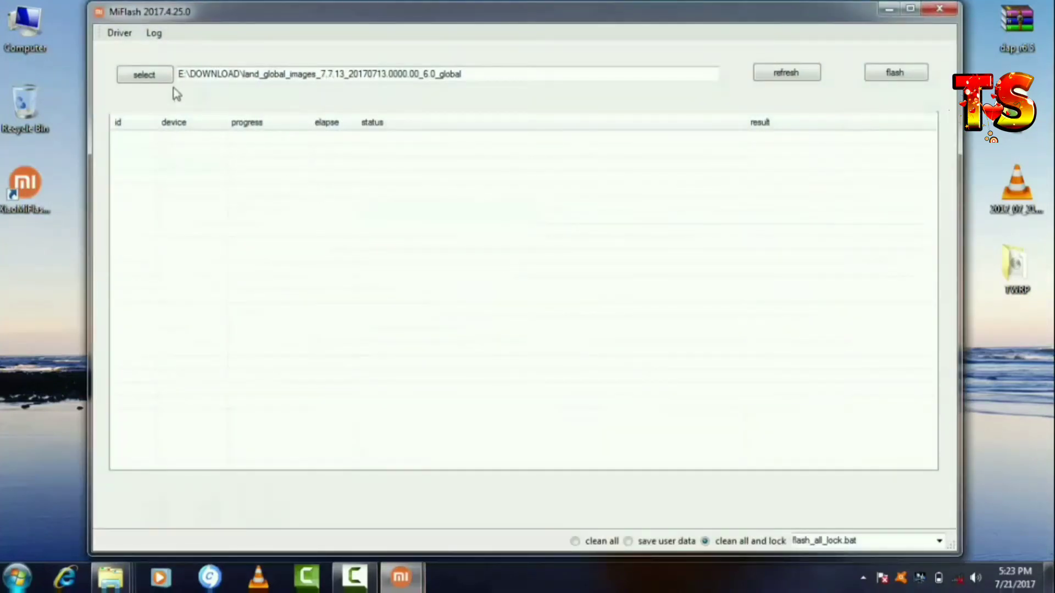
pyautogui.click(155, 83)
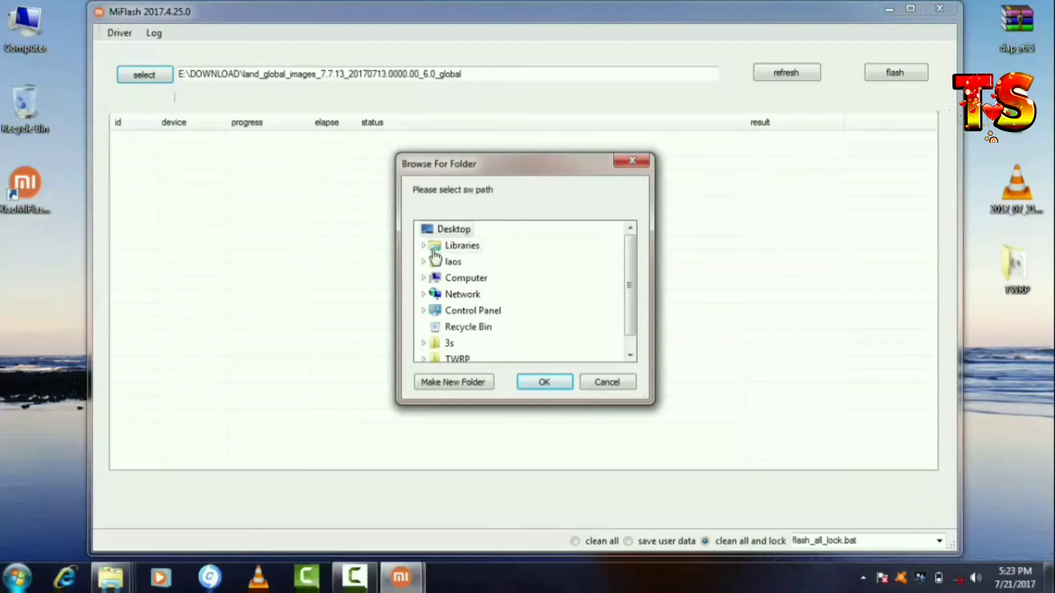
pyautogui.moveTo(635, 297)
pyautogui.mouseDown()
pyautogui.moveTo(637, 329)
pyautogui.moveTo(631, 283)
pyautogui.mouseUp()
pyautogui.doubleClick(468, 278)
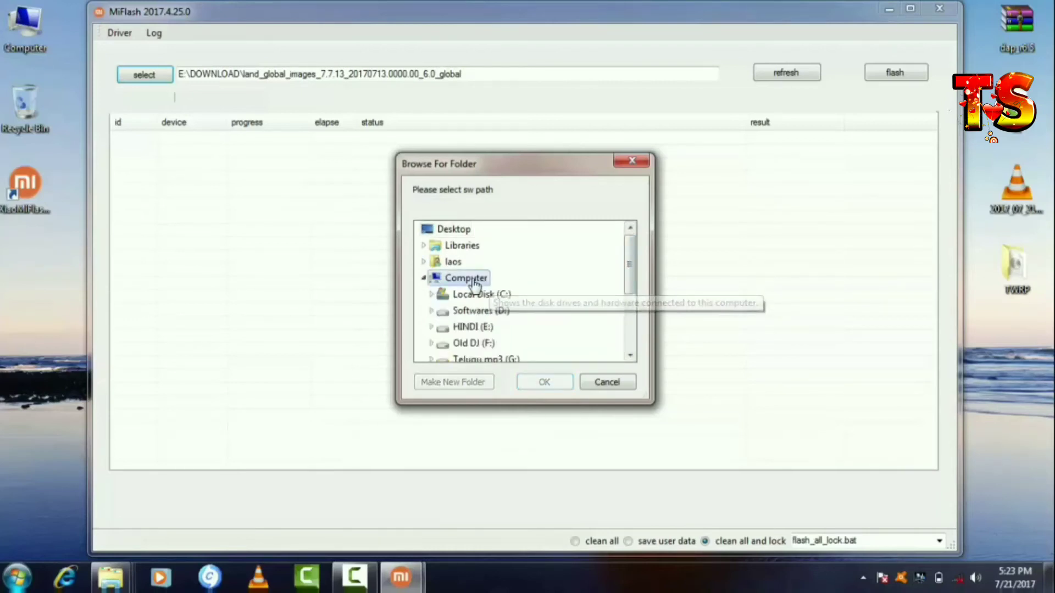
pyautogui.doubleClick(476, 328)
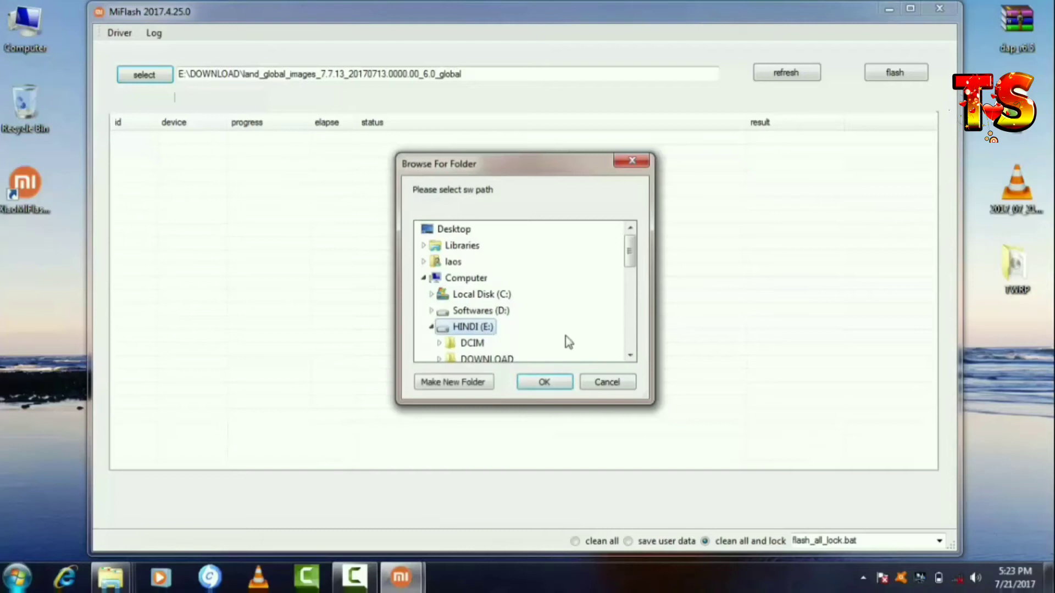
pyautogui.scroll(-2, 549, 280)
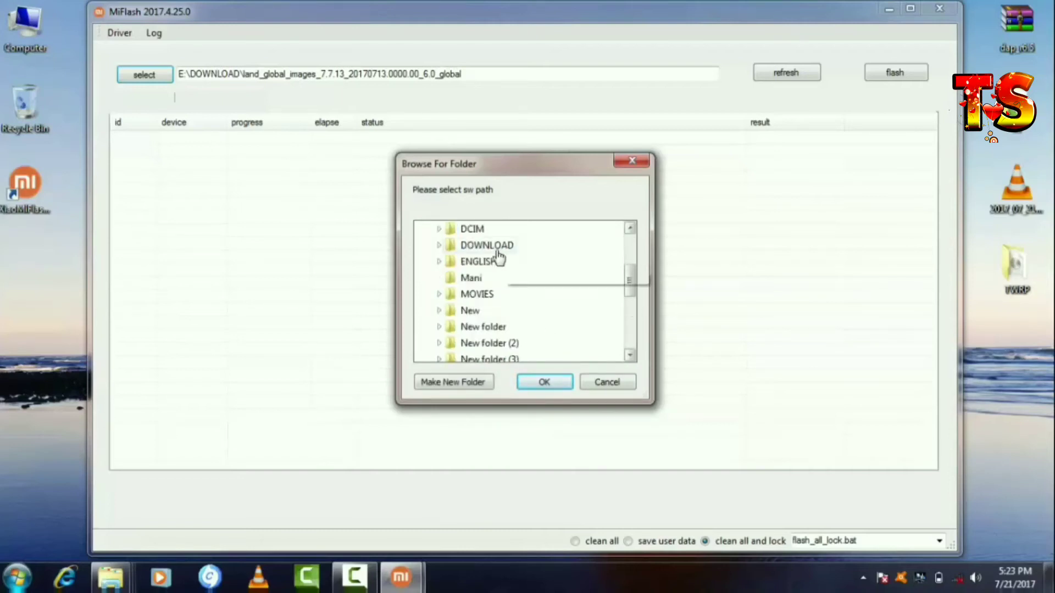
pyautogui.click(494, 250)
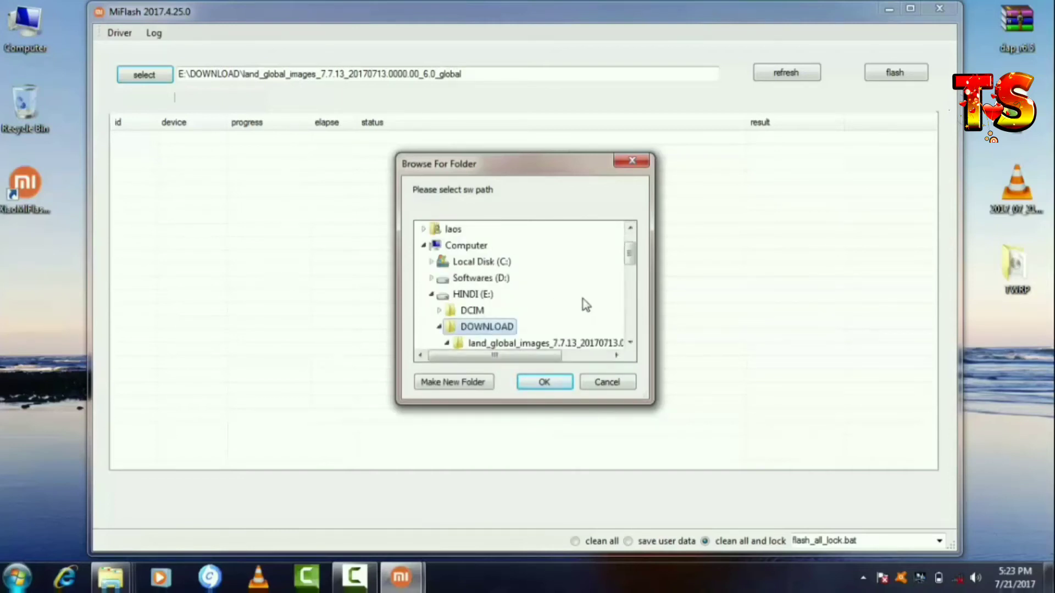
pyautogui.scroll(-2, 633, 304)
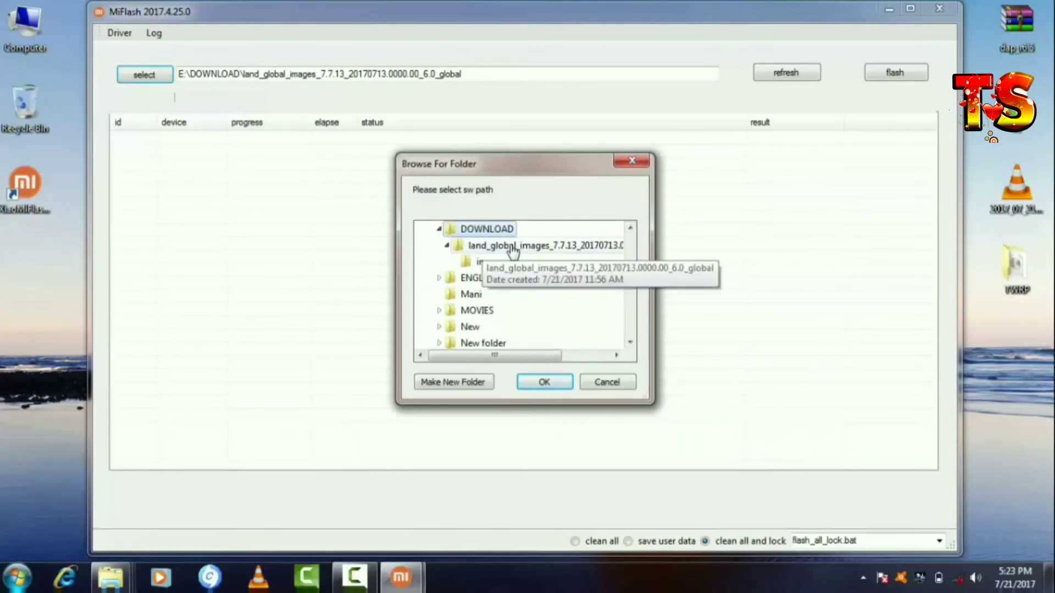
pyautogui.click(550, 250)
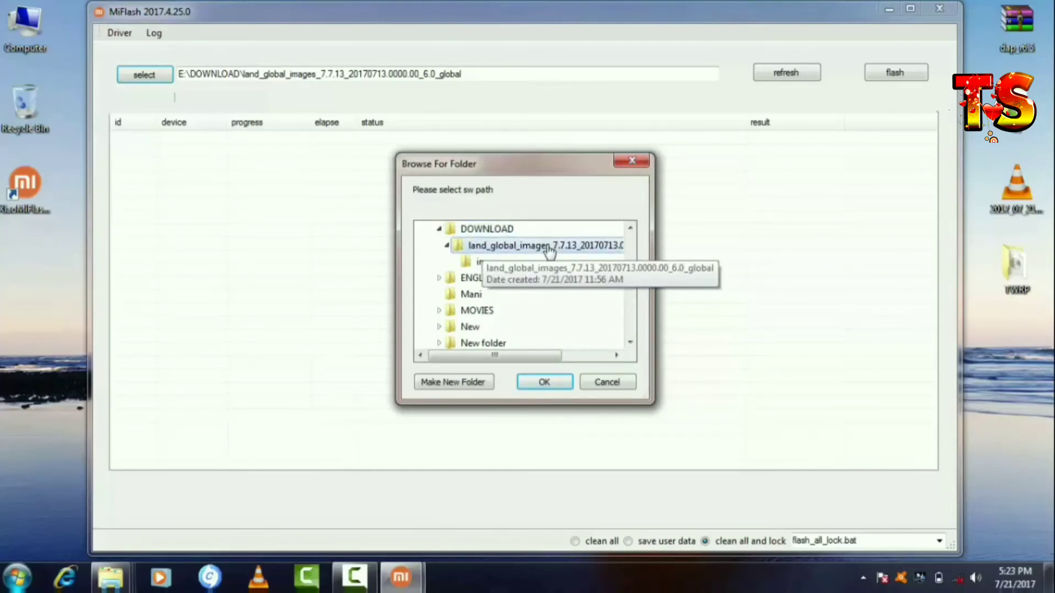
pyautogui.click(544, 383)
pyautogui.moveTo(469, 72); pyautogui.dragTo(244, 81)
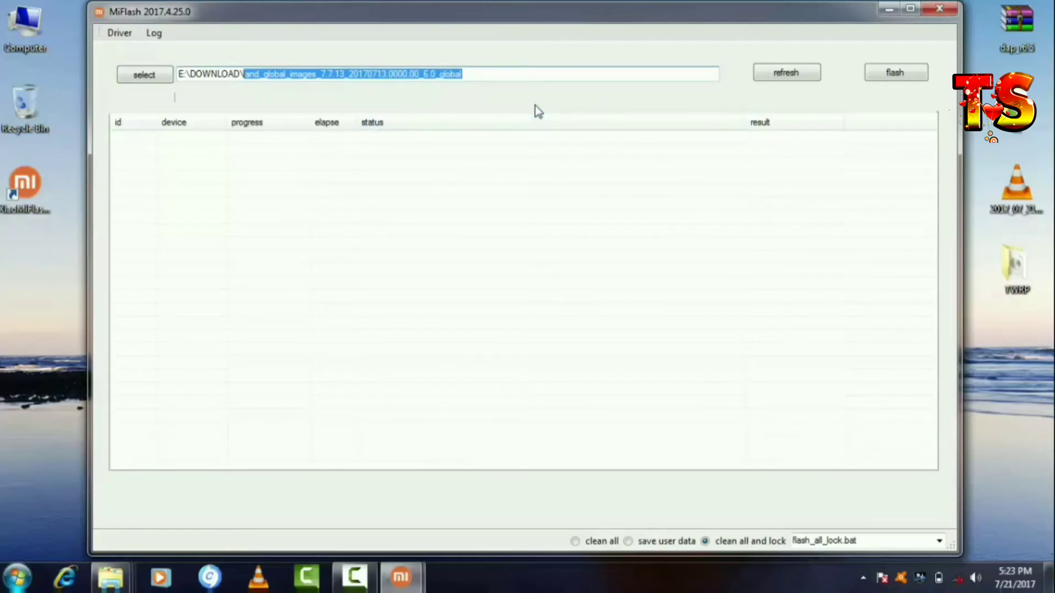
# Step: Detect the phone connected in fastboot mode and start flashing it with the clean all option
pyautogui.click(575, 541)
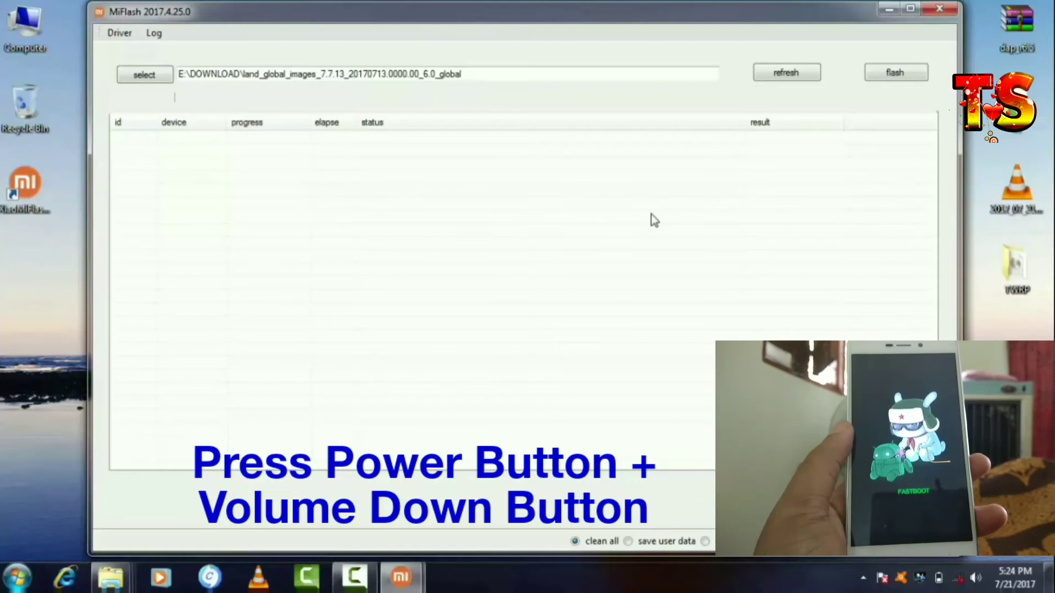
pyautogui.click(775, 77)
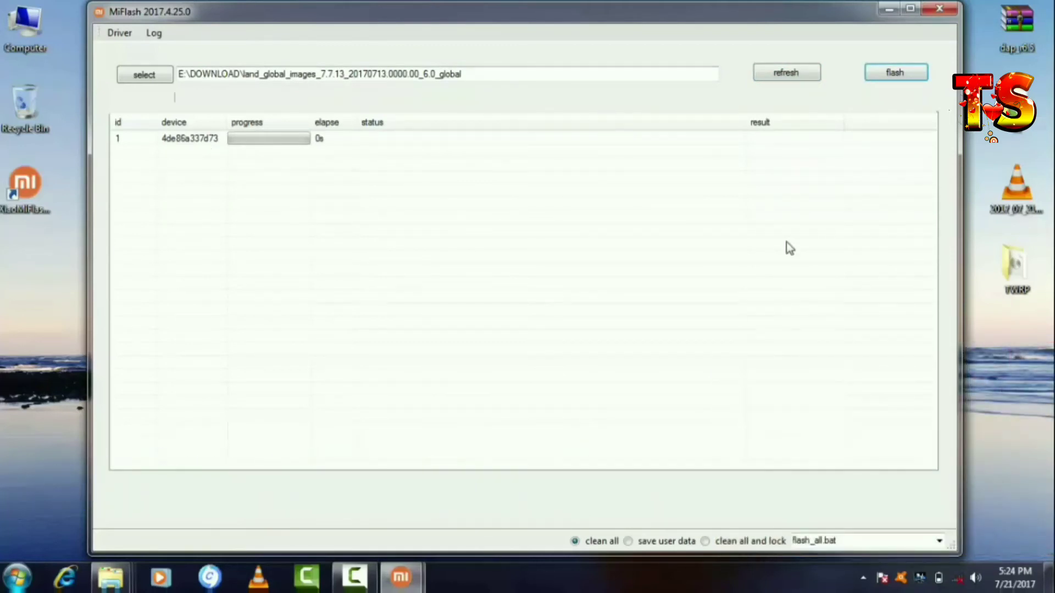
pyautogui.click(895, 74)
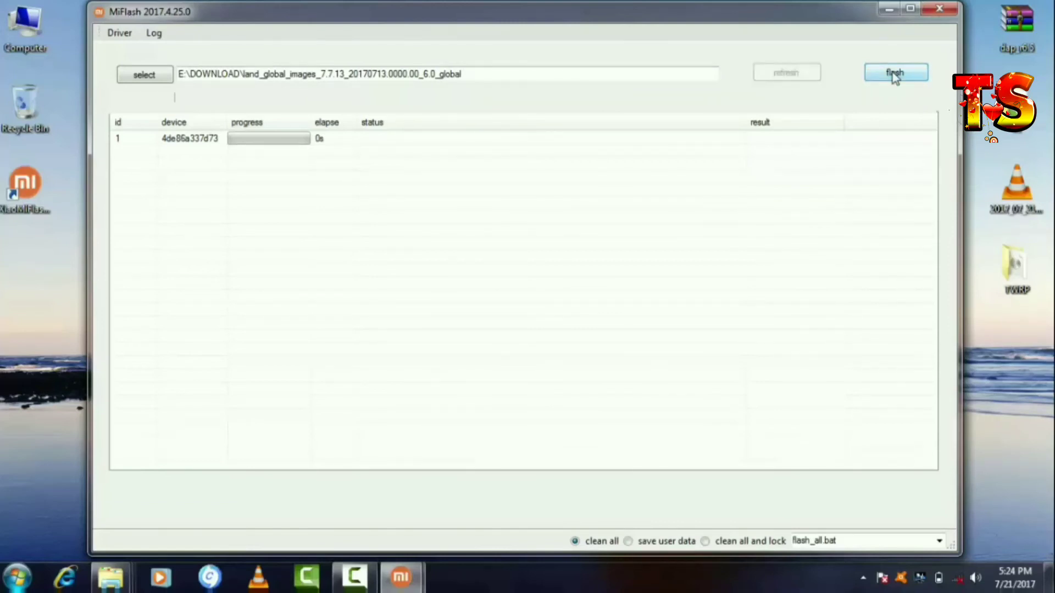